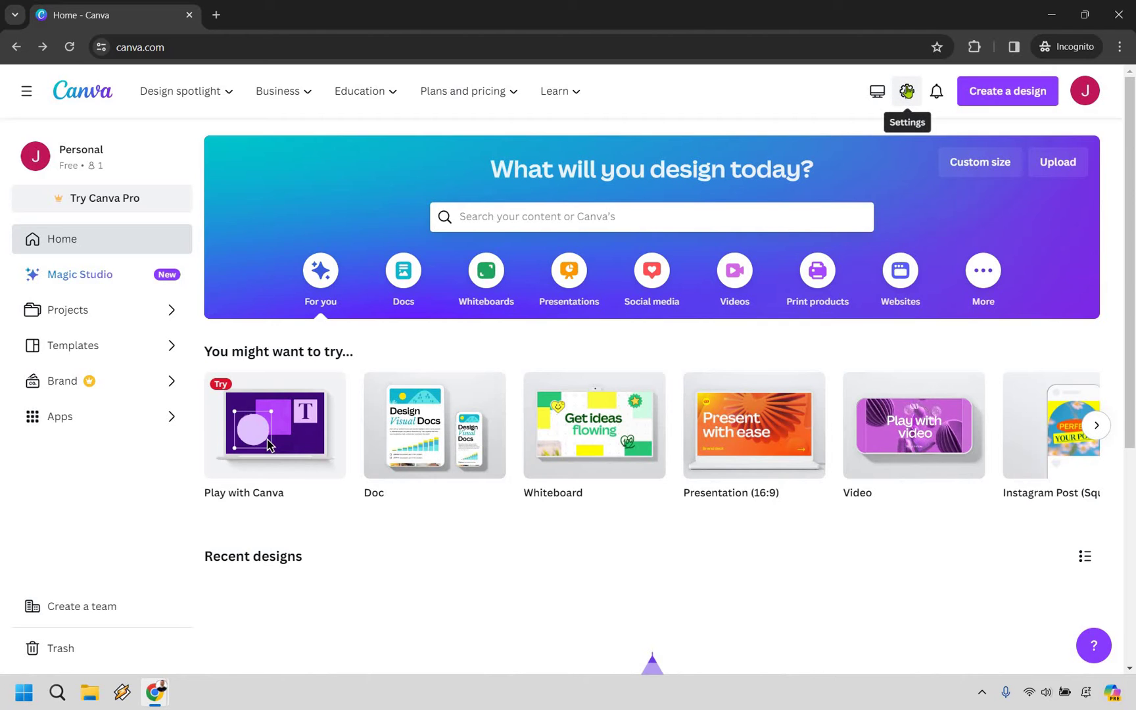
Step: Open the Your account settings page from the Settings gear in the top bar
click(908, 92)
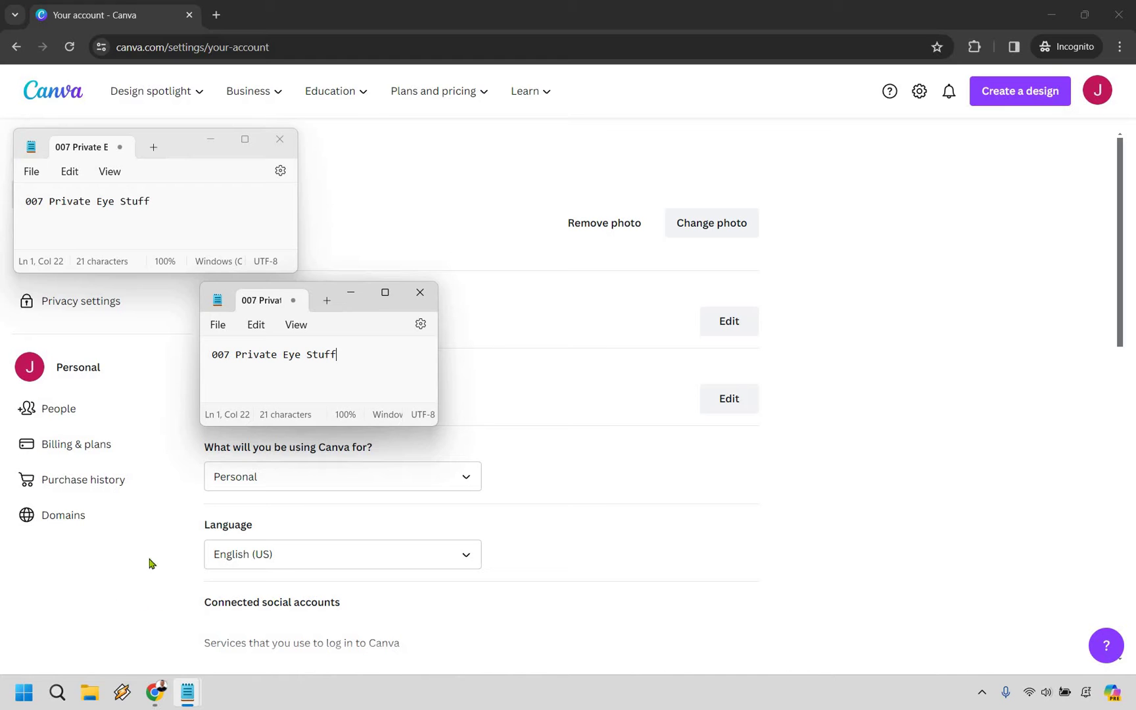
Step: Switch to the Billing & plans settings for the free plan
click(100, 445)
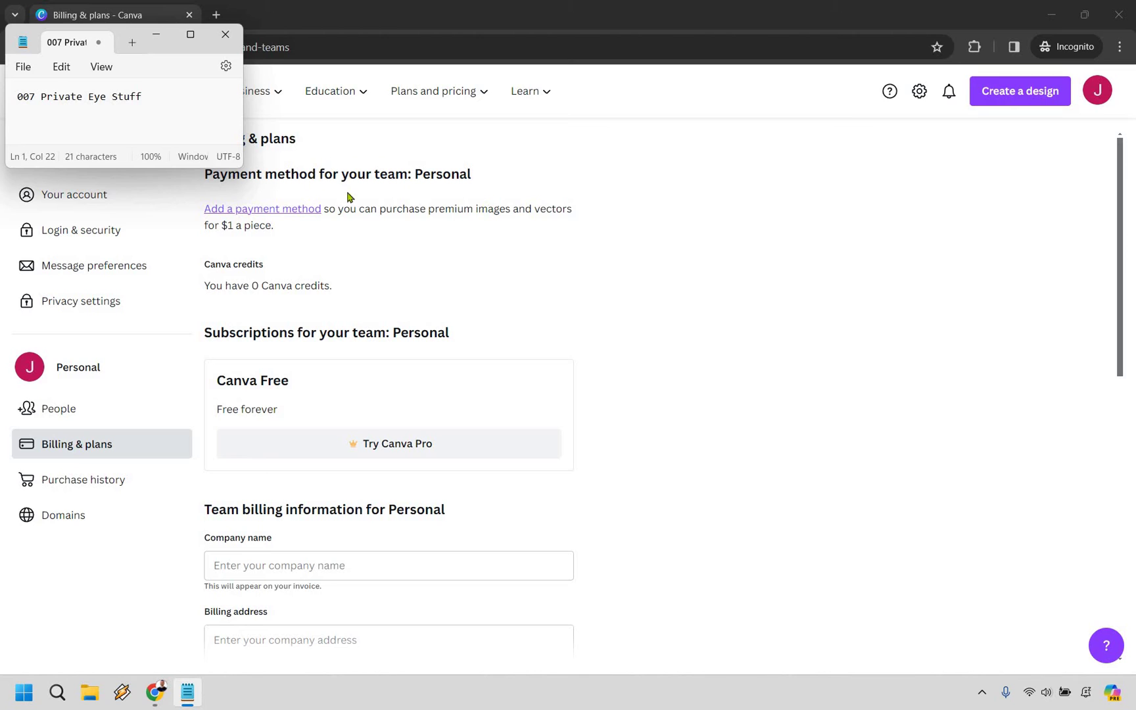
Step: Open the Add a payment method dialog for the Personal team
click(301, 211)
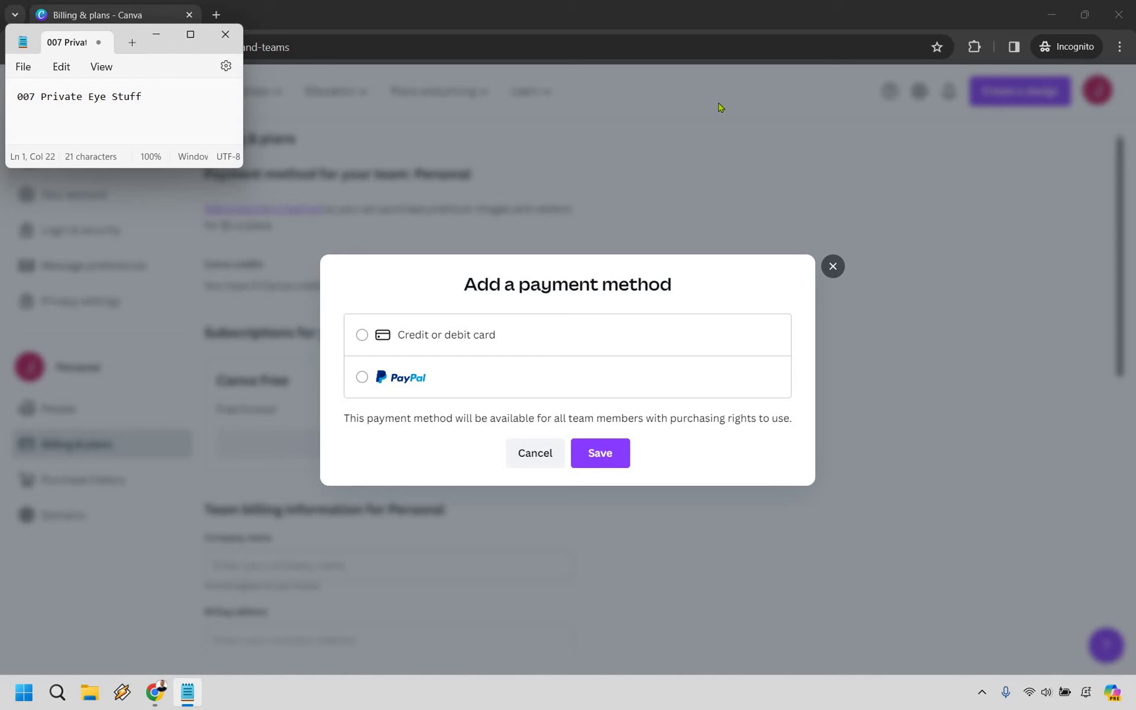
Step: Select PayPal in the Add a payment method dialog
click(501, 373)
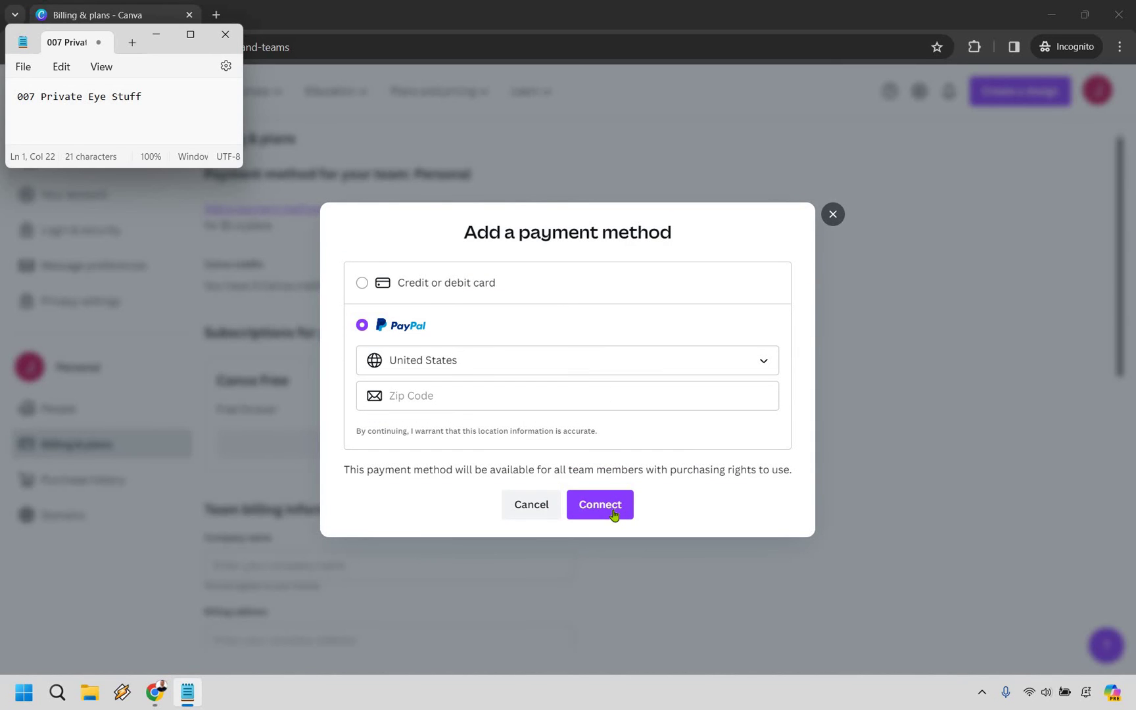